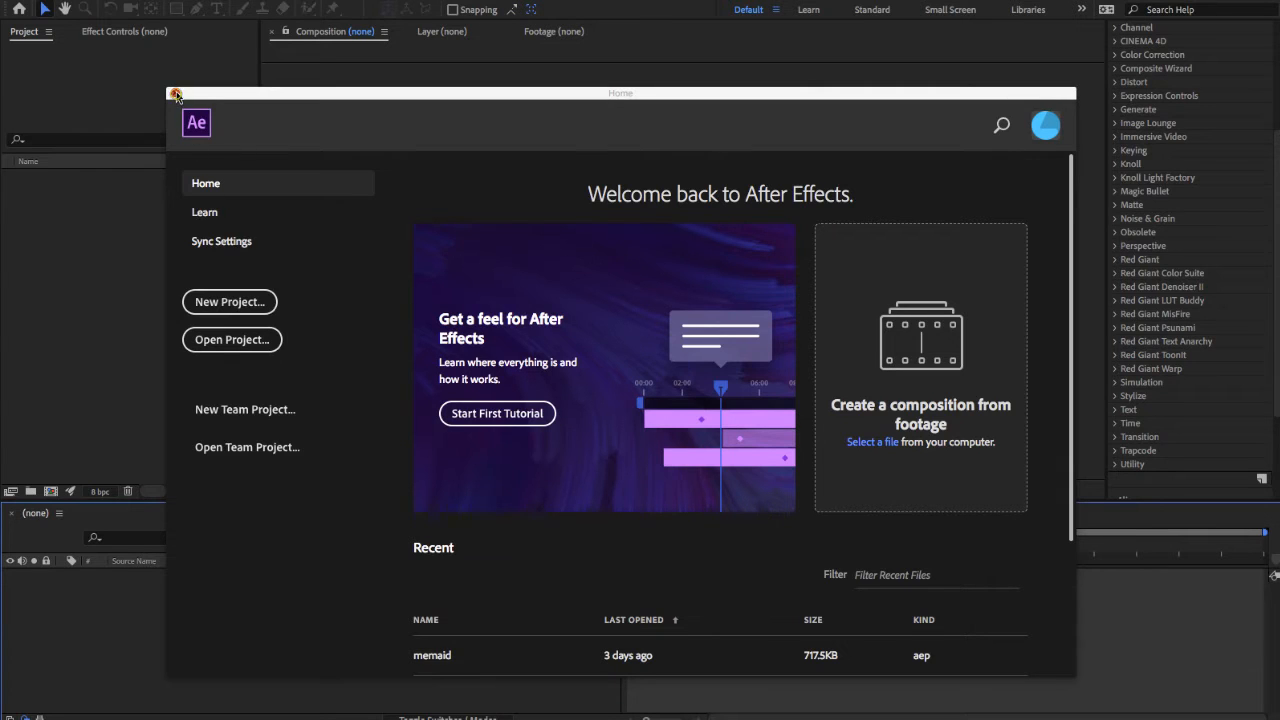
Close the Home window to reach the empty workspace.
left_click(175, 93)
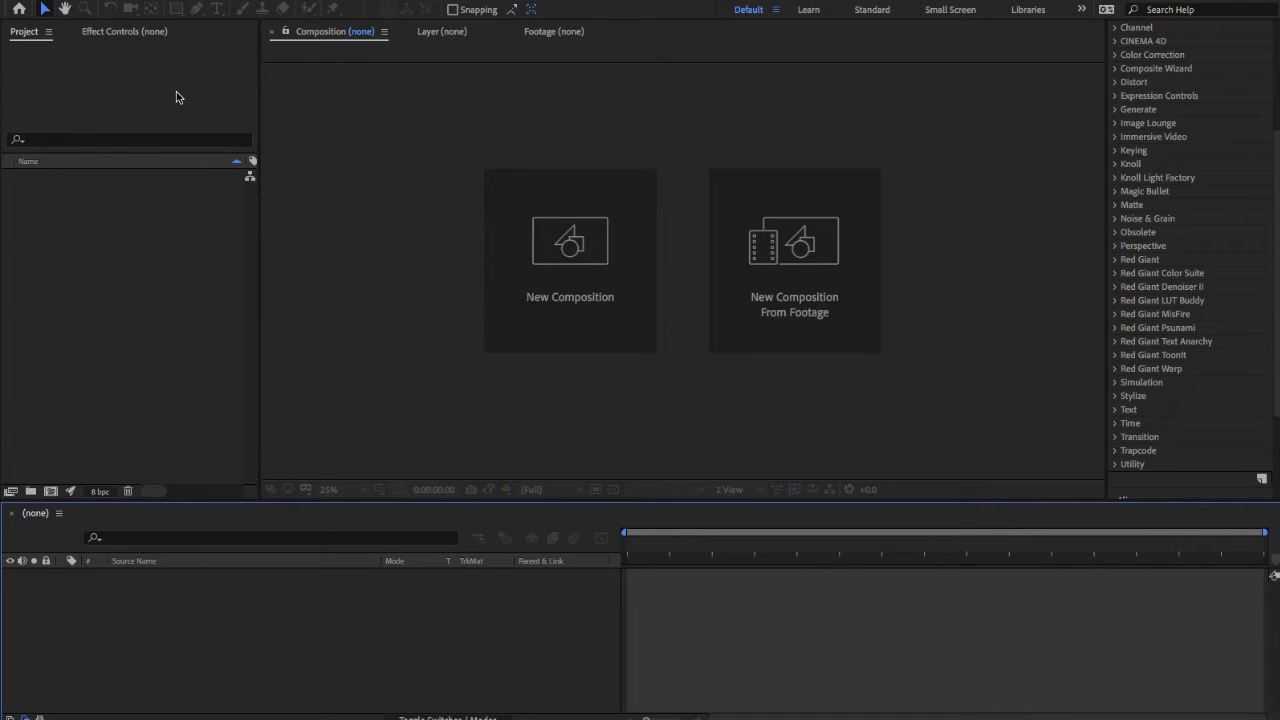
left_click(406, 271)
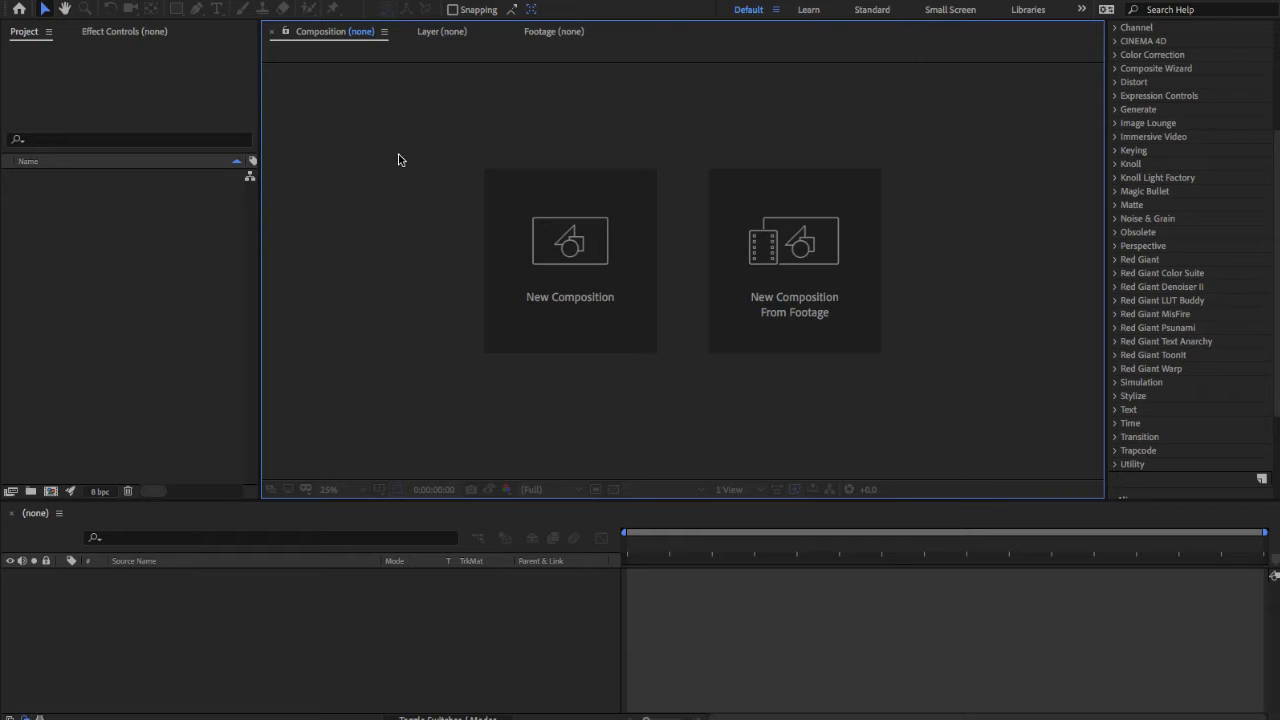
left_click(85, 284)
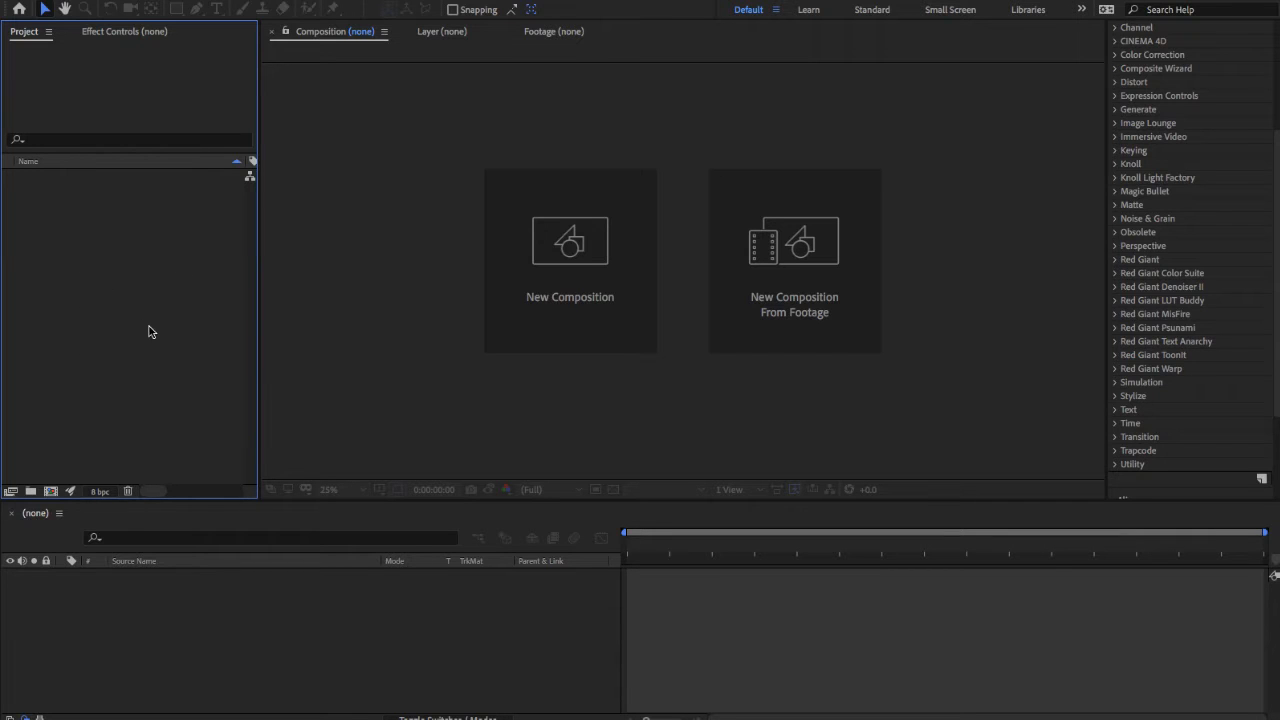
left_click(278, 634)
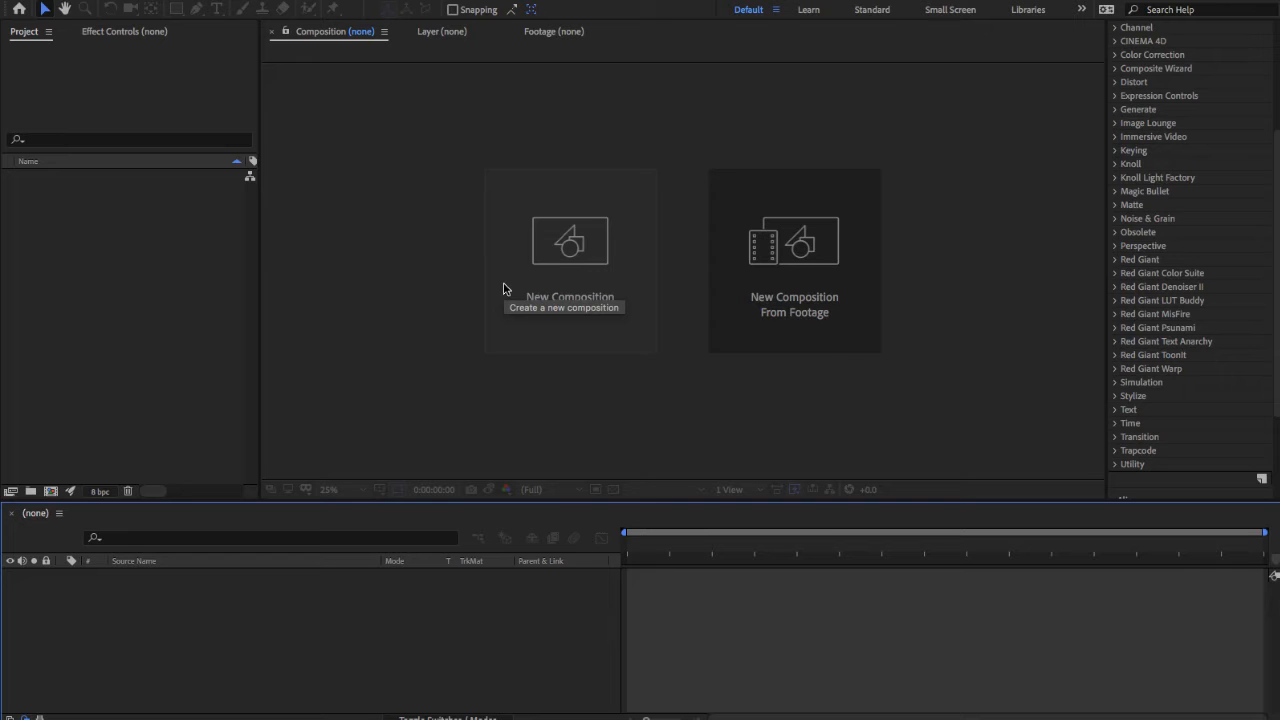
left_click(583, 265)
left_click_drag(615, 514, 615, 155)
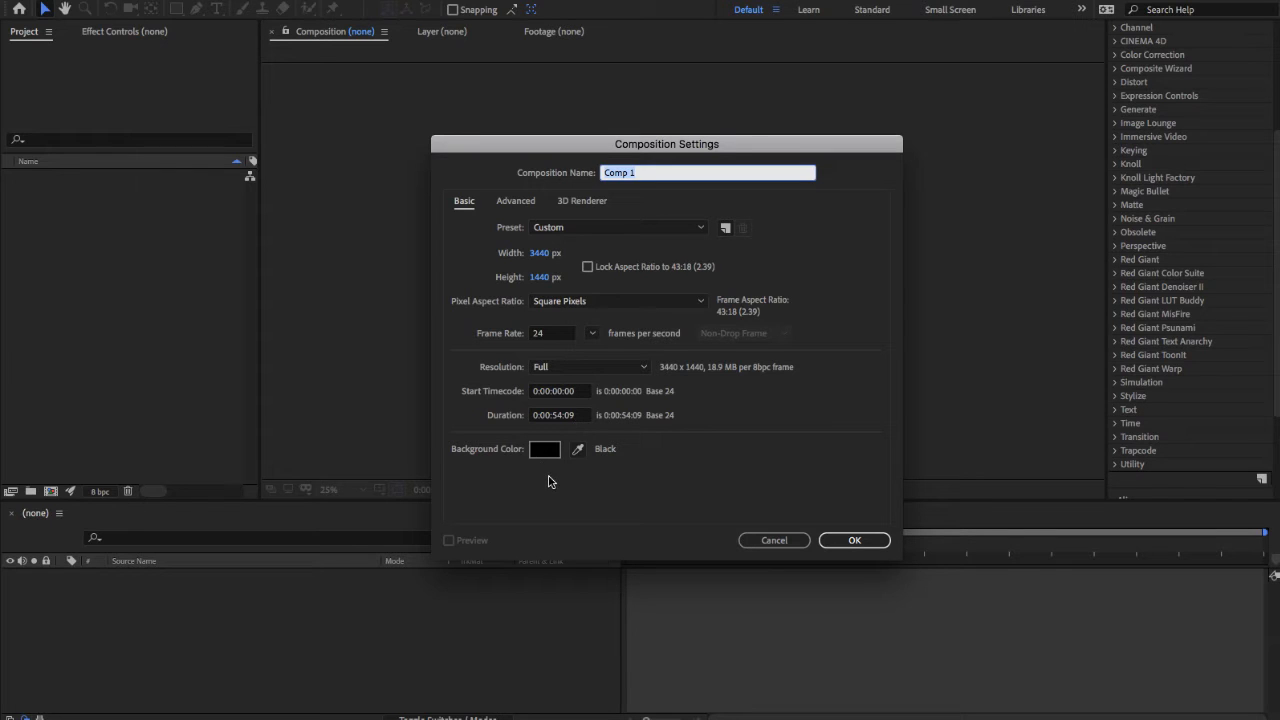
left_click(758, 539)
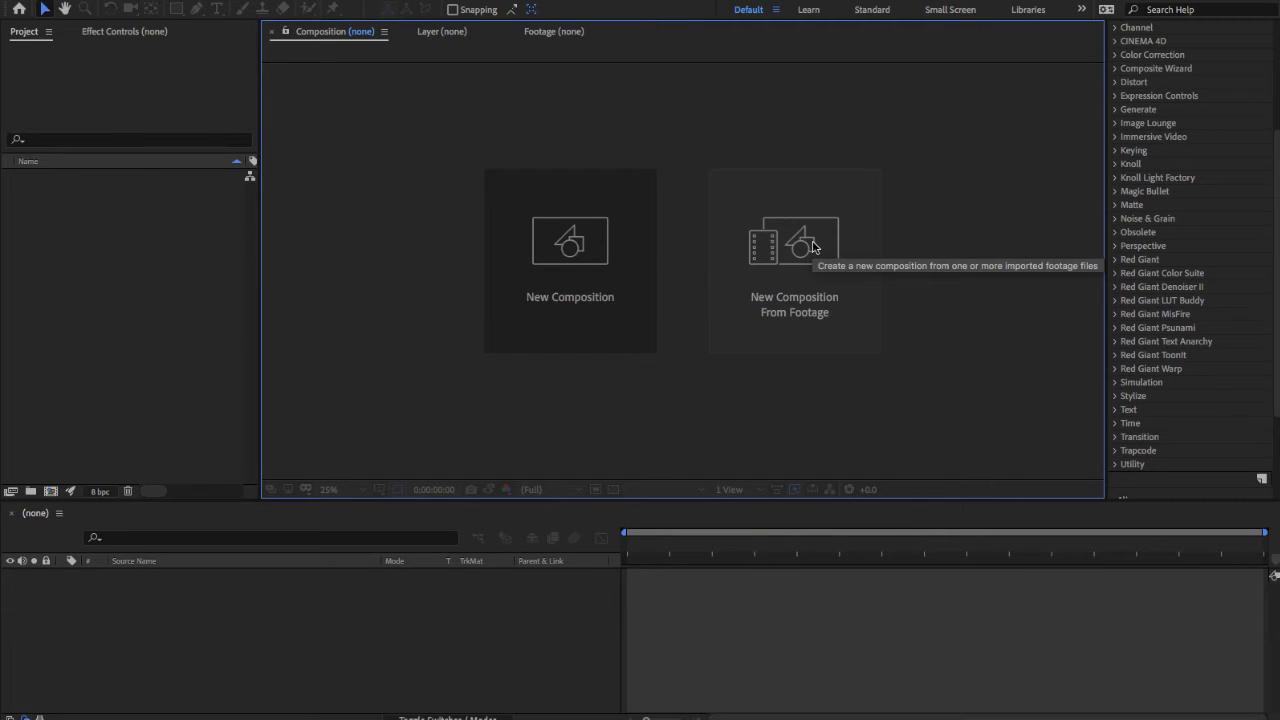
Create a new composition from the footage file DOM_SH3180_KDS_v14_1.mp4 in the 3180 PND LAYOUT folder.
left_click(812, 247)
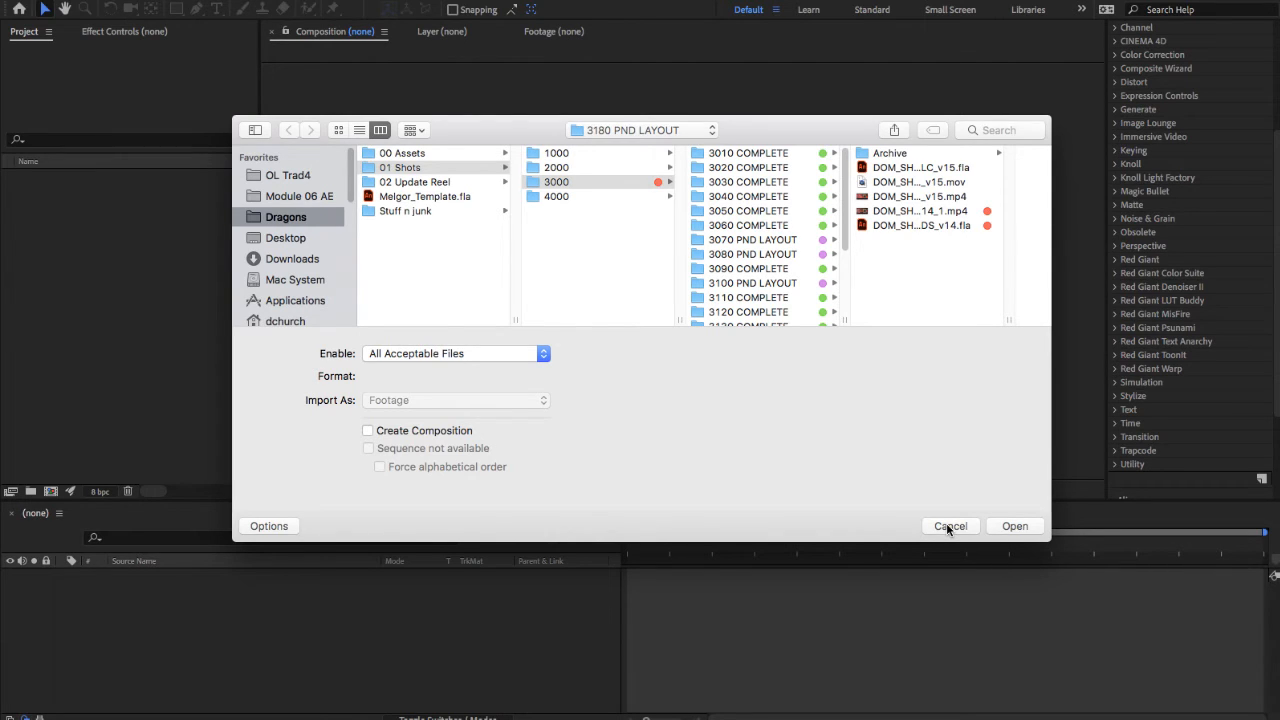
left_click(944, 212)
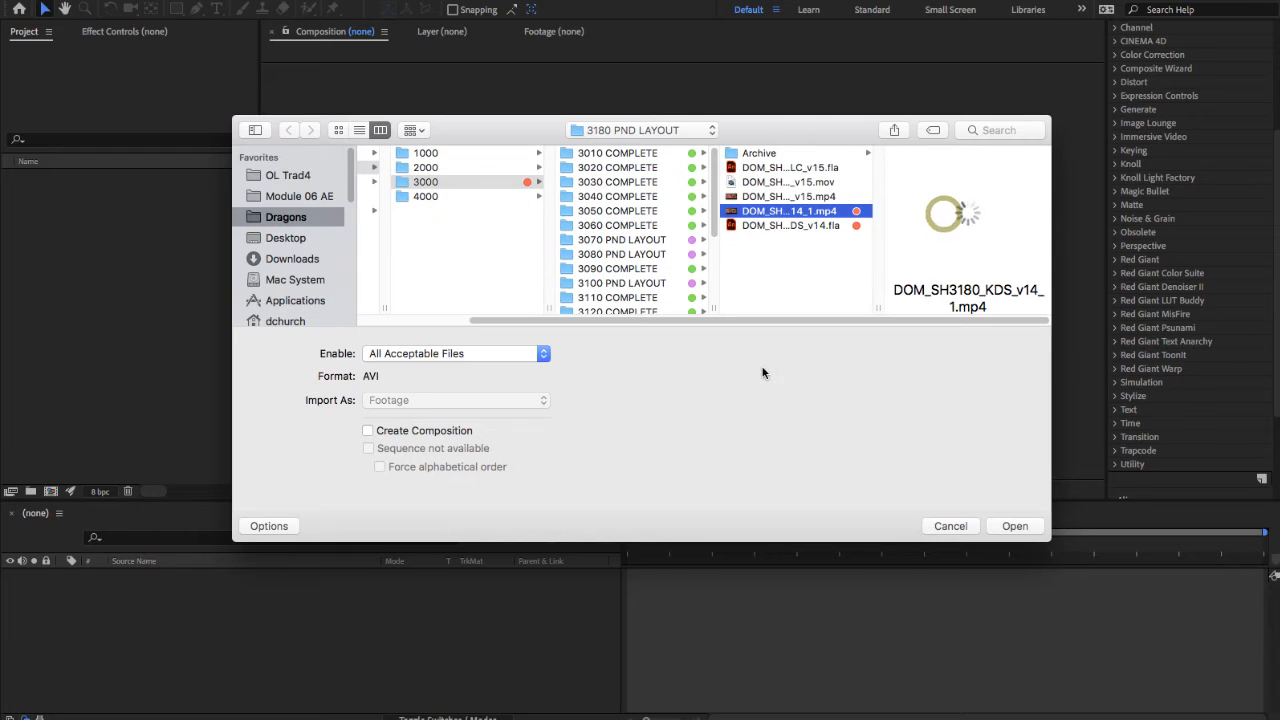
left_click(1012, 526)
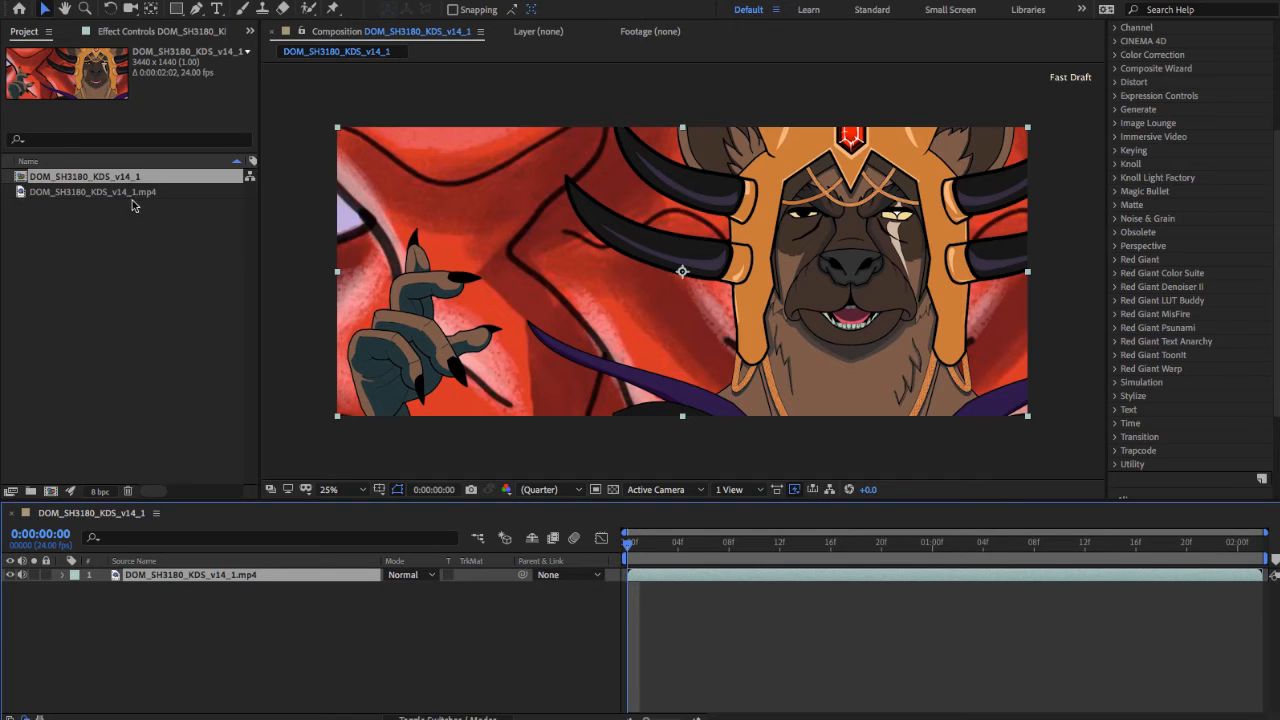
left_click(20, 192)
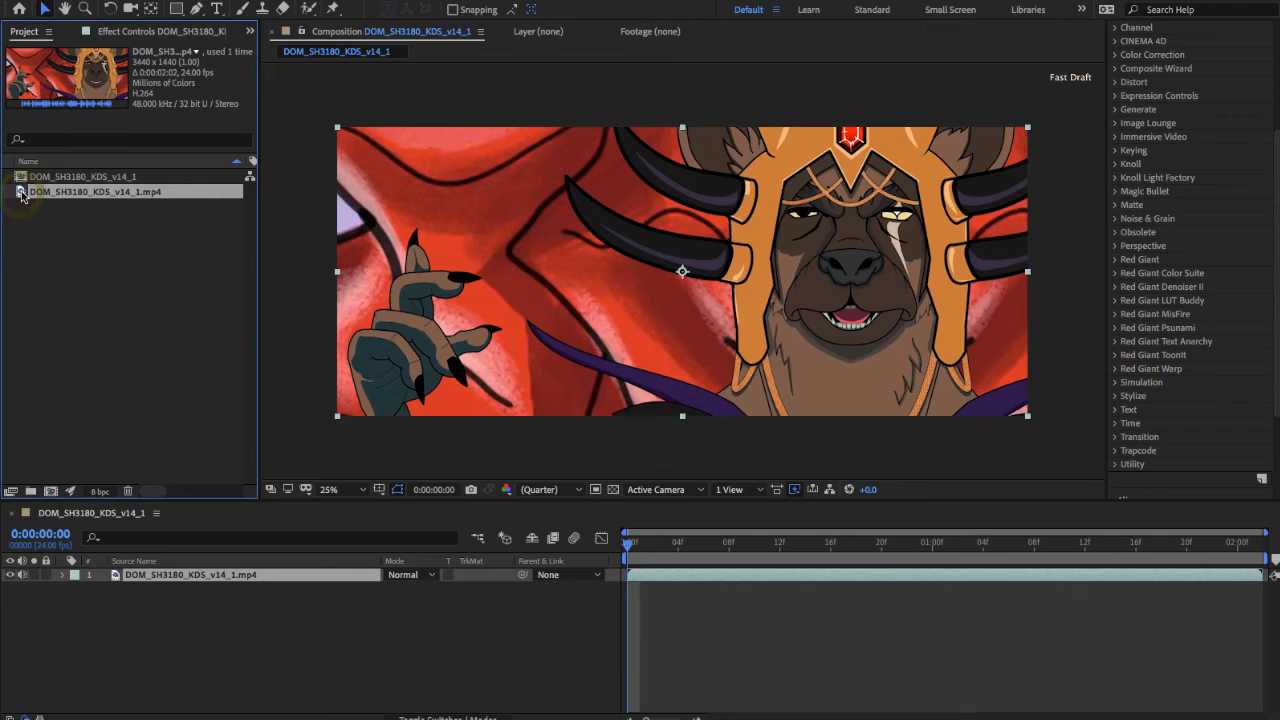
left_click(157, 180)
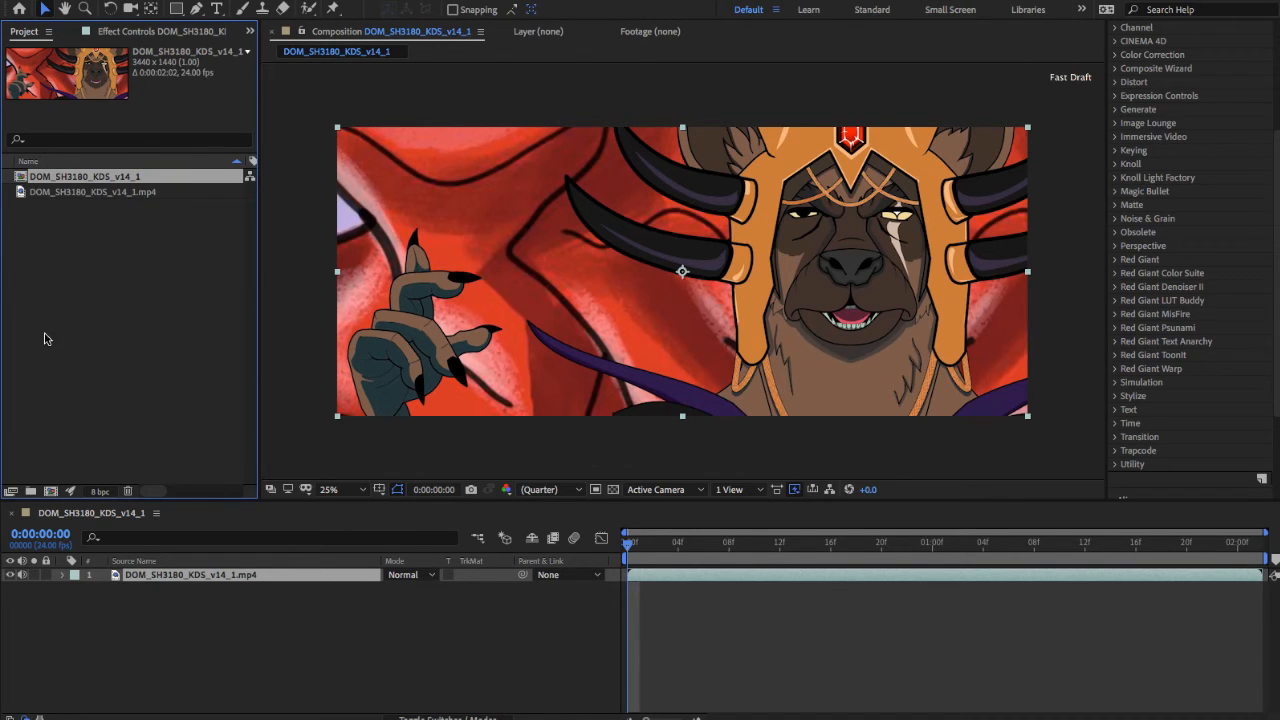
left_click(108, 320)
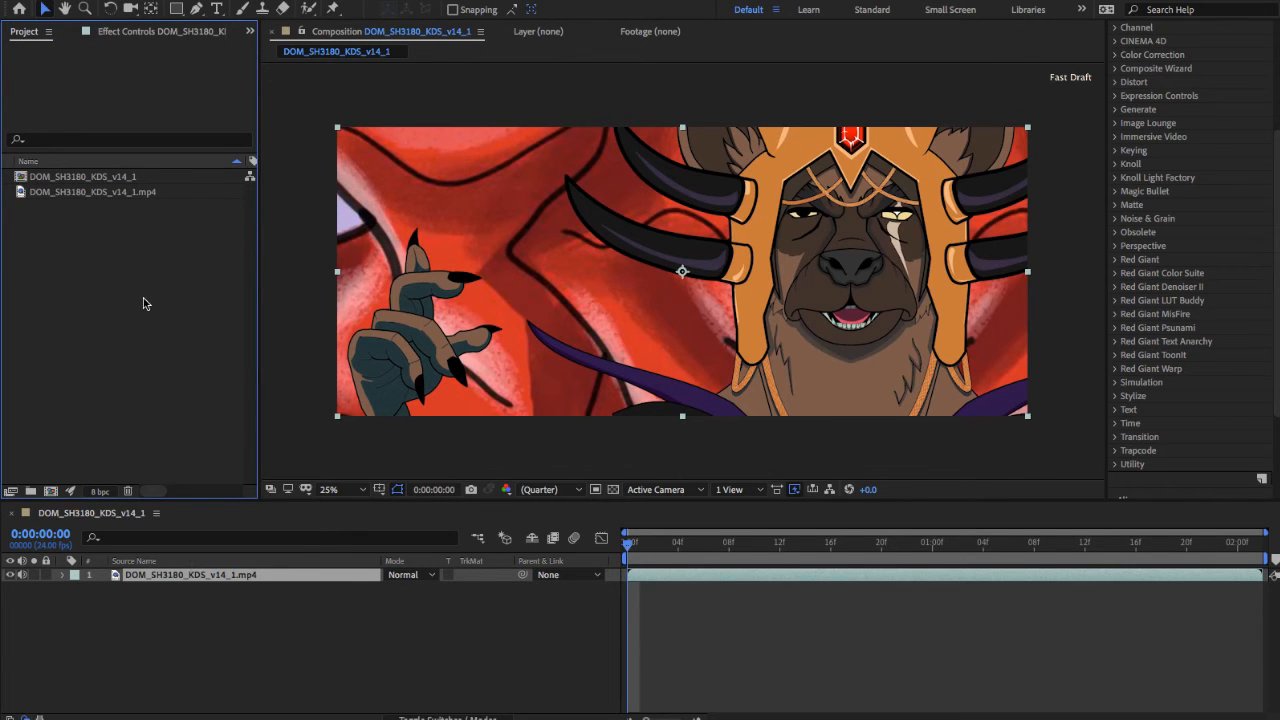
Import the image 5213_person-png.png from the Desktop into the project.
right_click(148, 334)
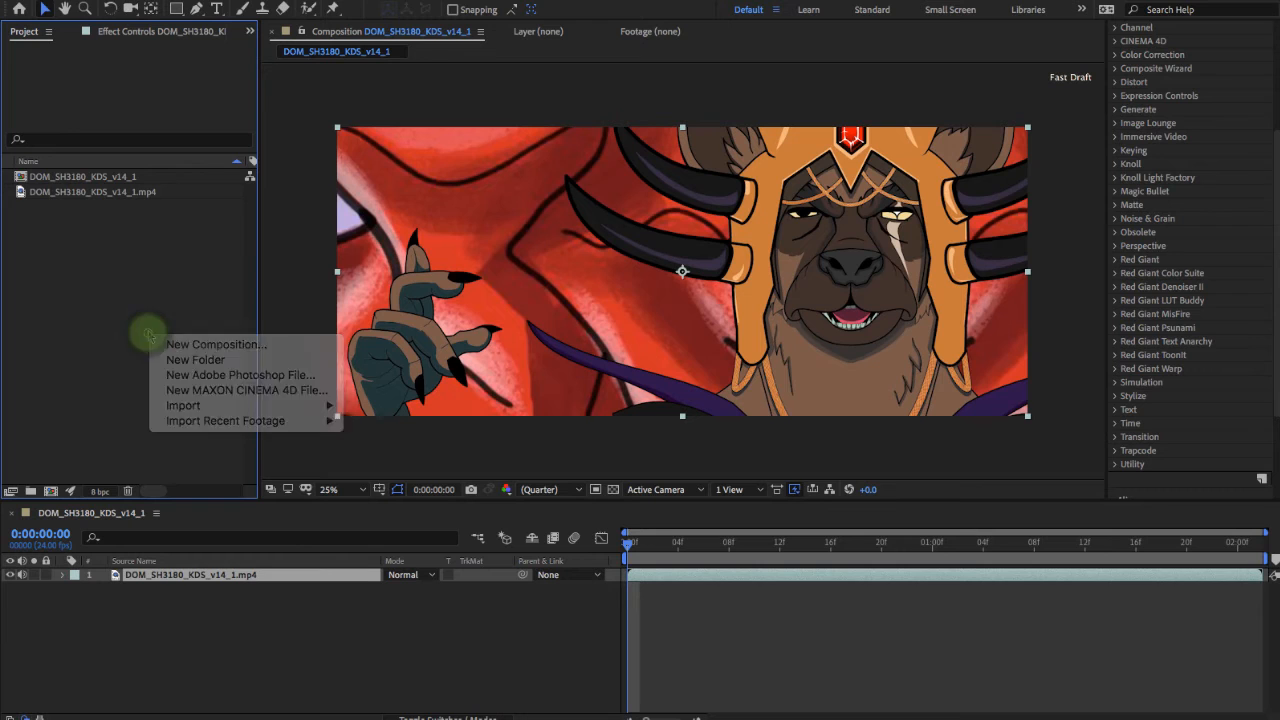
mouse_move(230, 406)
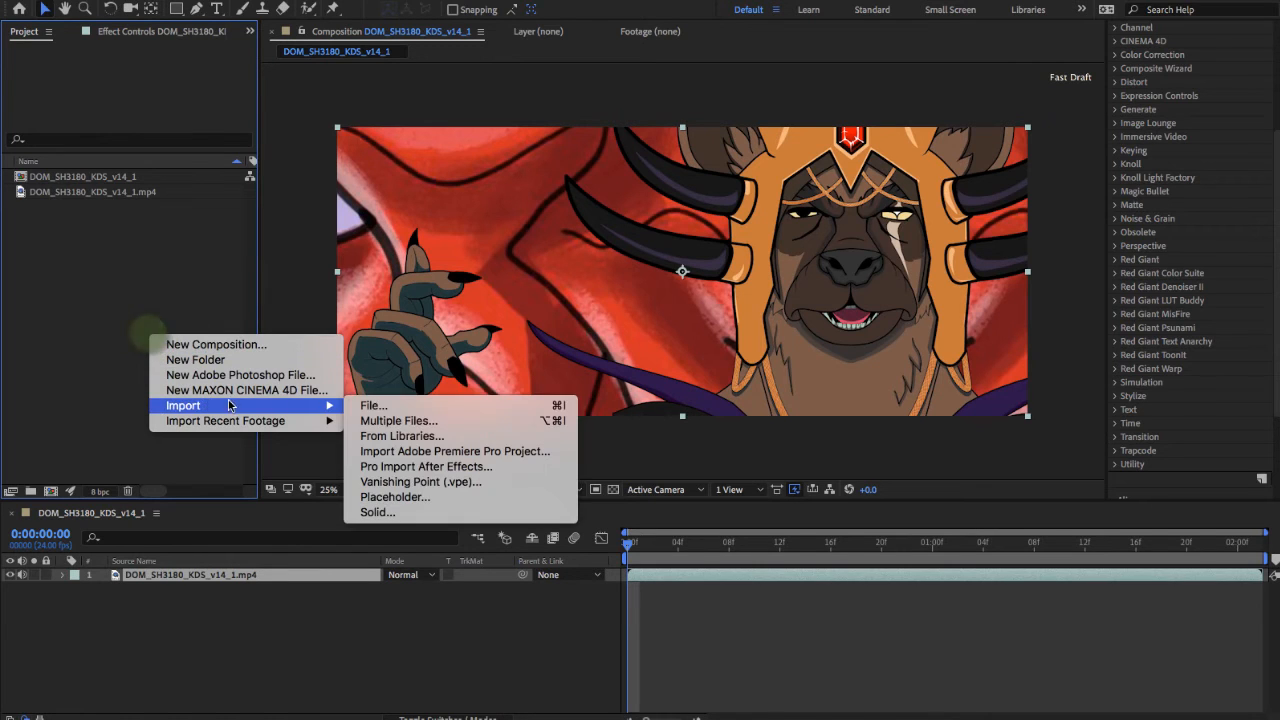
left_click(362, 406)
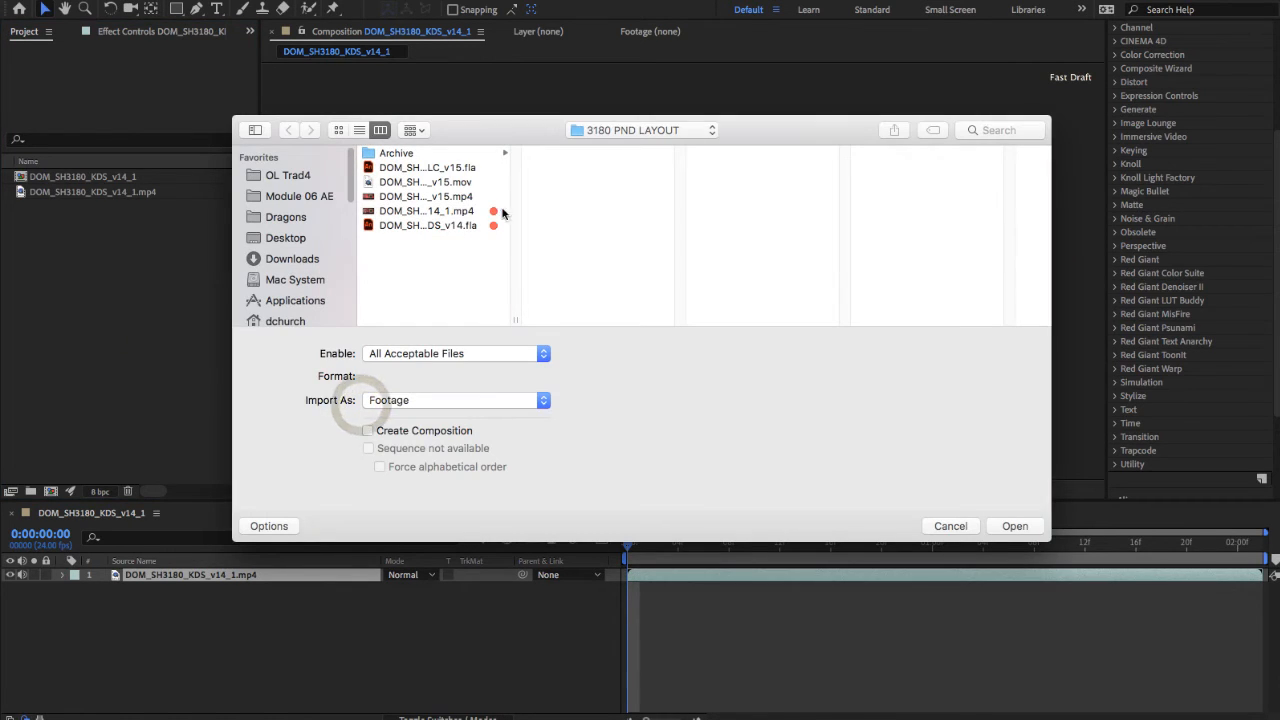
left_click(309, 238)
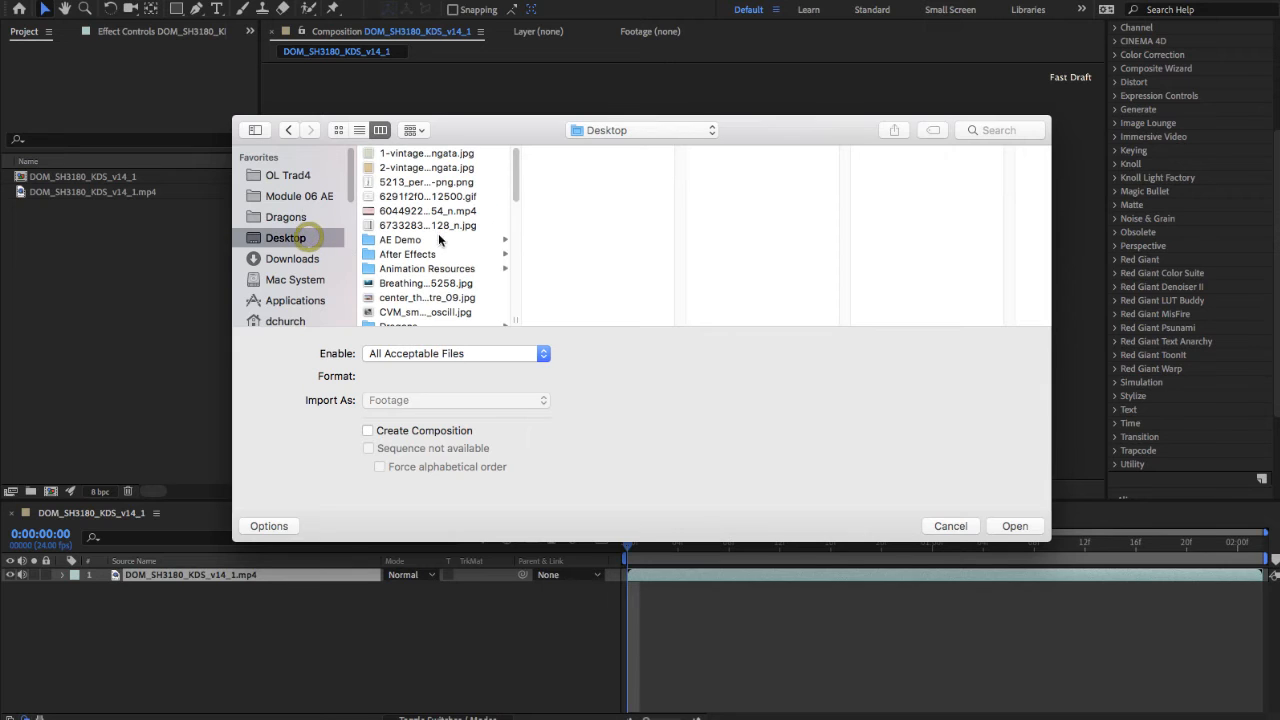
left_click(448, 183)
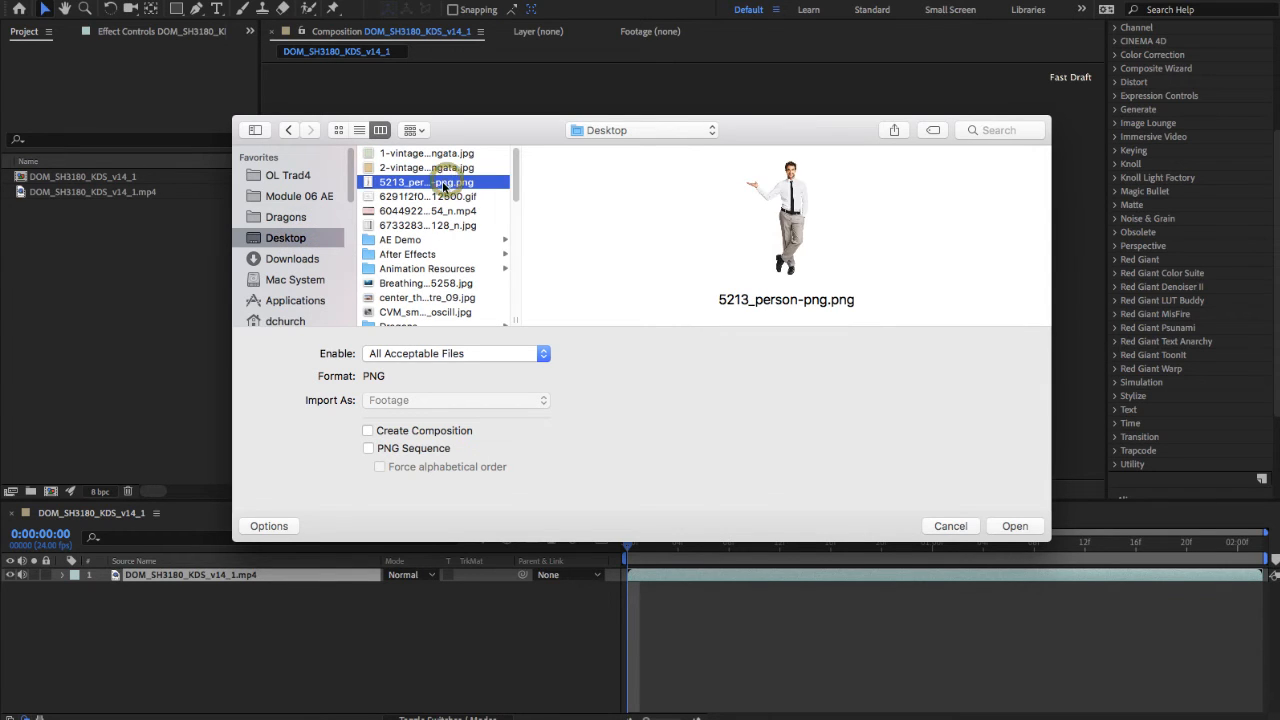
left_click(1010, 528)
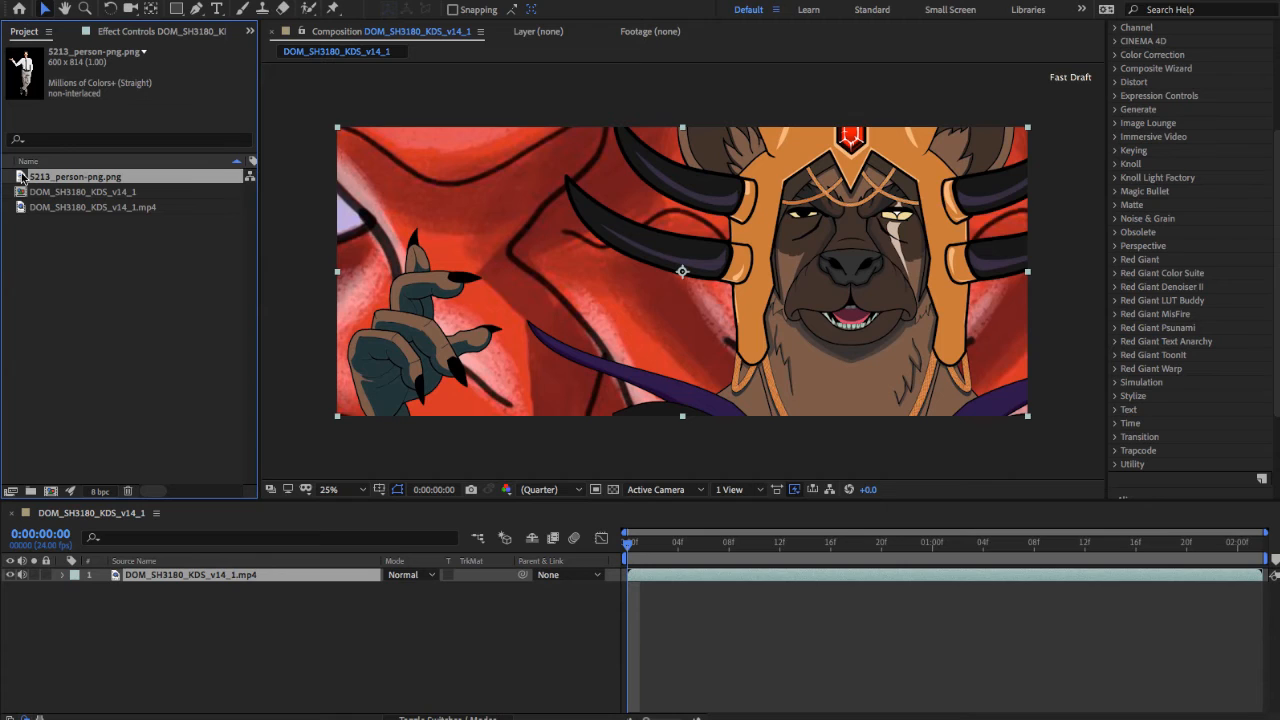
Create a new composition 1920 px wide and 1080 px high with a duration of 5 seconds.
left_click(98, 436)
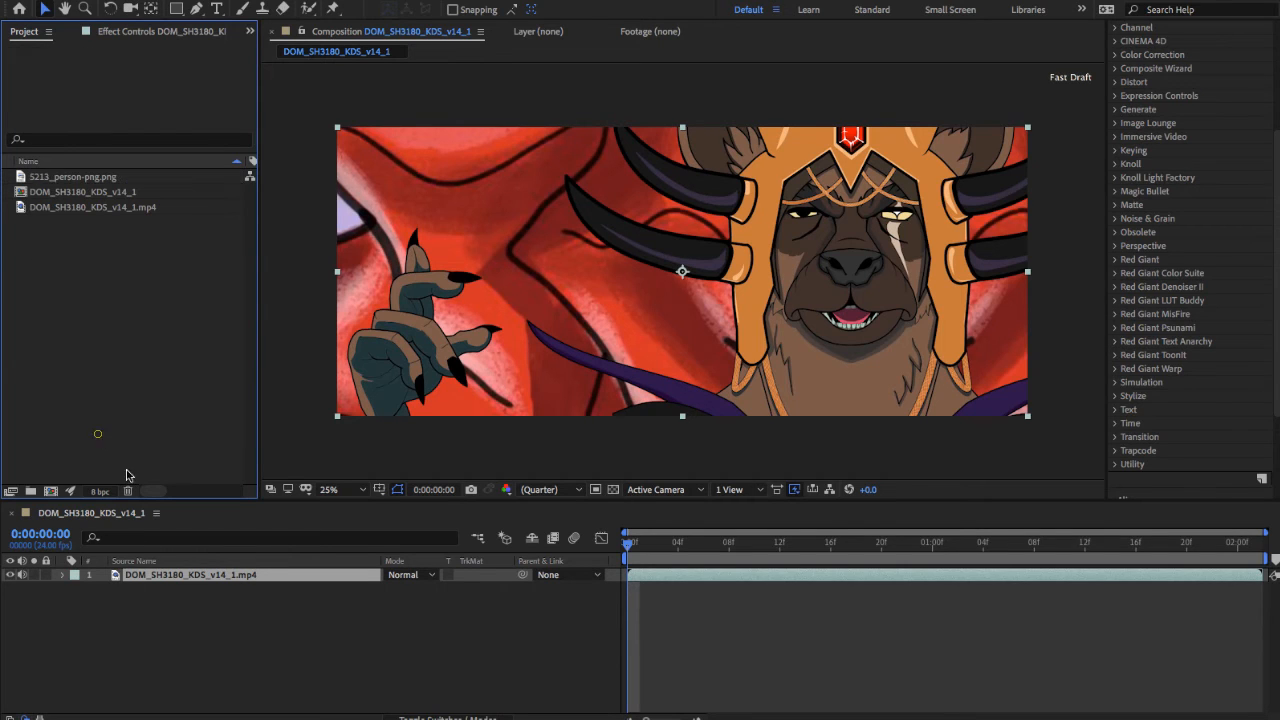
right_click(104, 324)
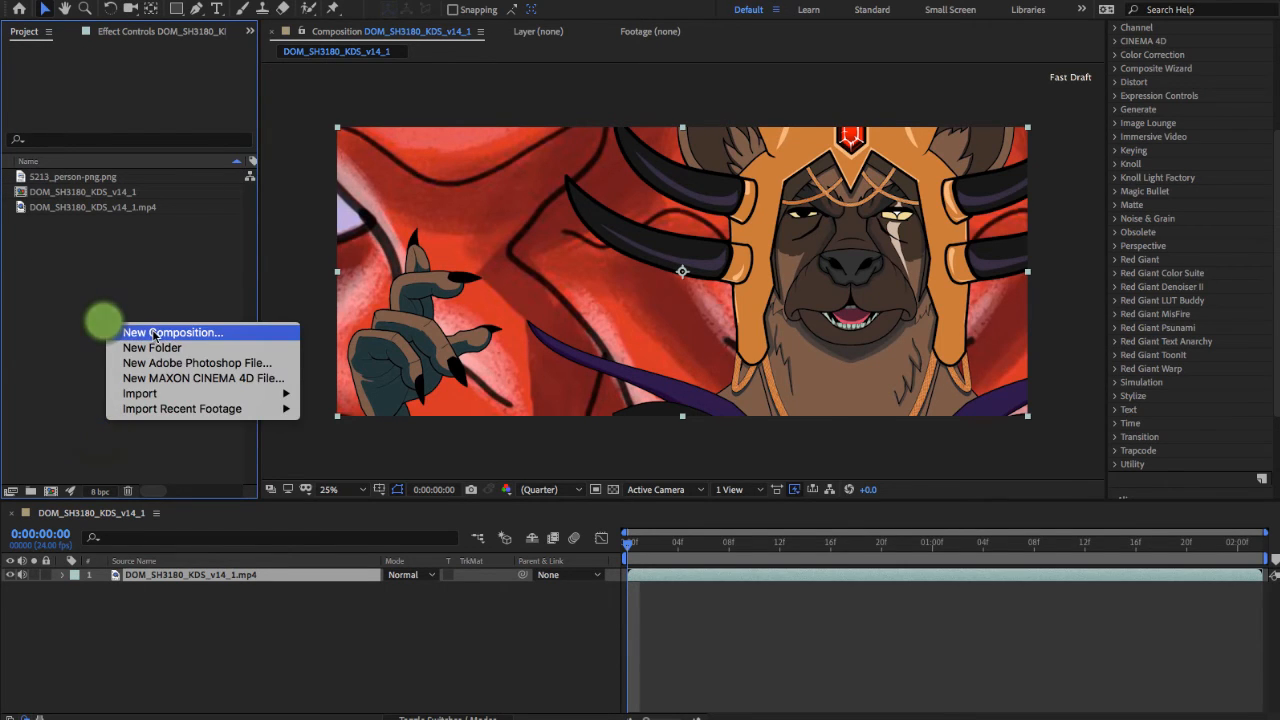
left_click(155, 333)
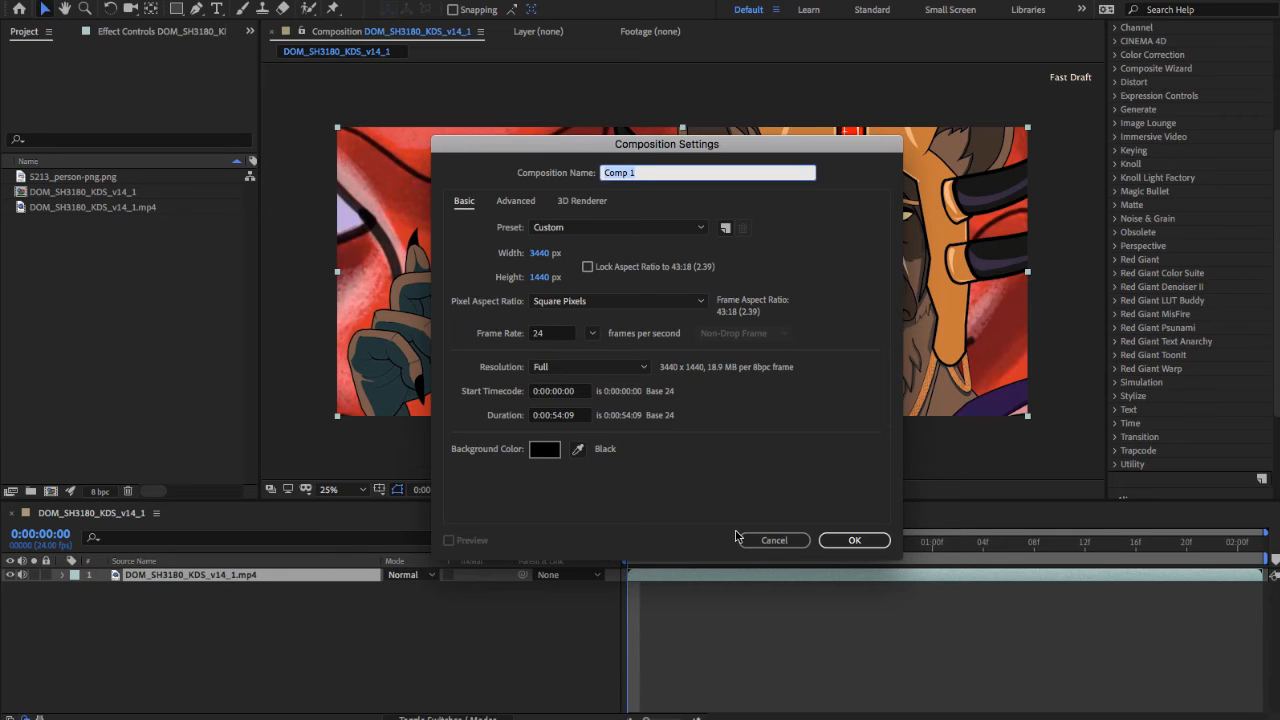
left_click(540, 252)
type("1920")
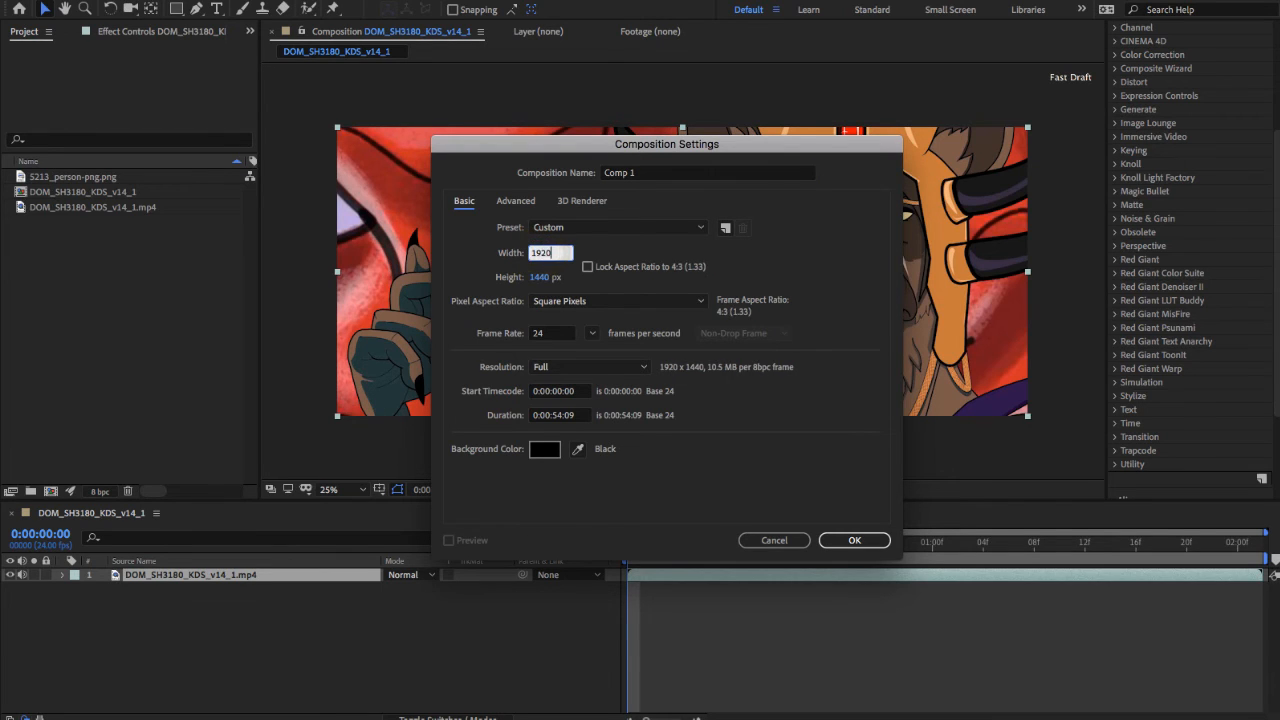
key("Tab")
type("1080")
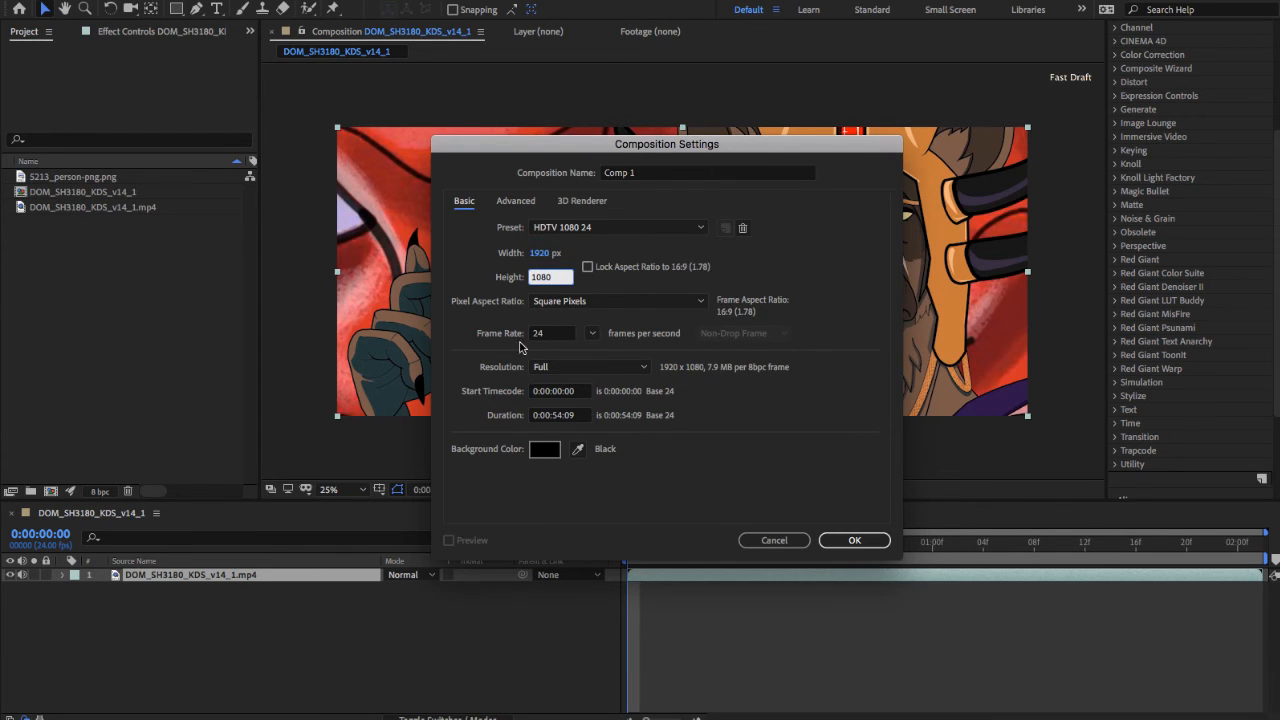
left_click(580, 416)
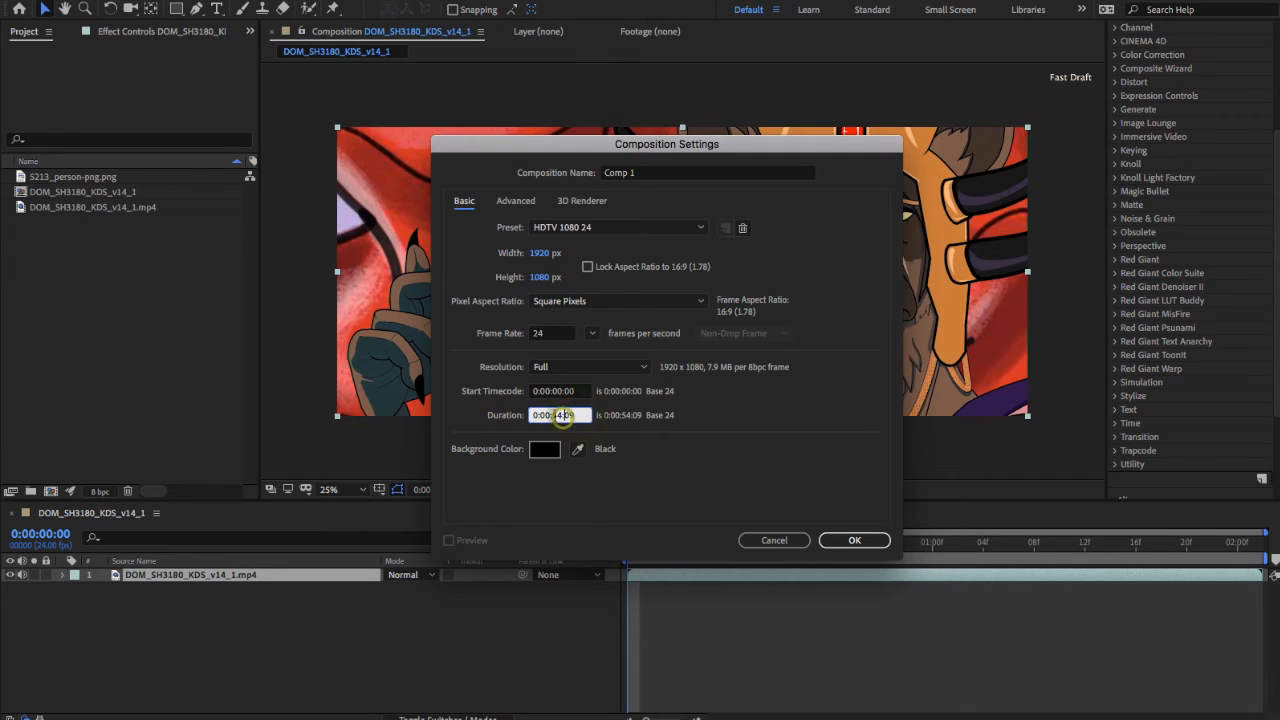
left_click_drag(564, 415, 612, 419)
type("05")
type("00")
left_click(845, 540)
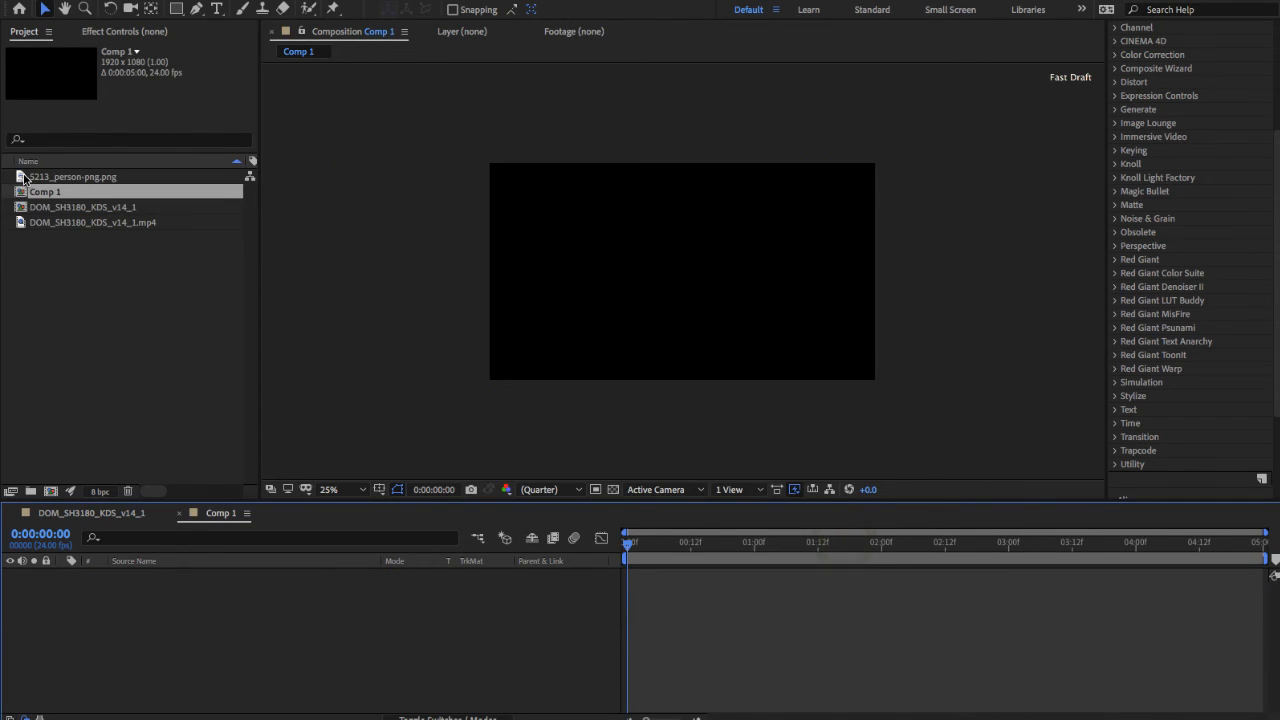
Place the 5213_person-png.png image in the new composition, enlarge it to about the frame's height and shift it slightly down.
left_click_drag(22, 177, 710, 268)
left_click(729, 183)
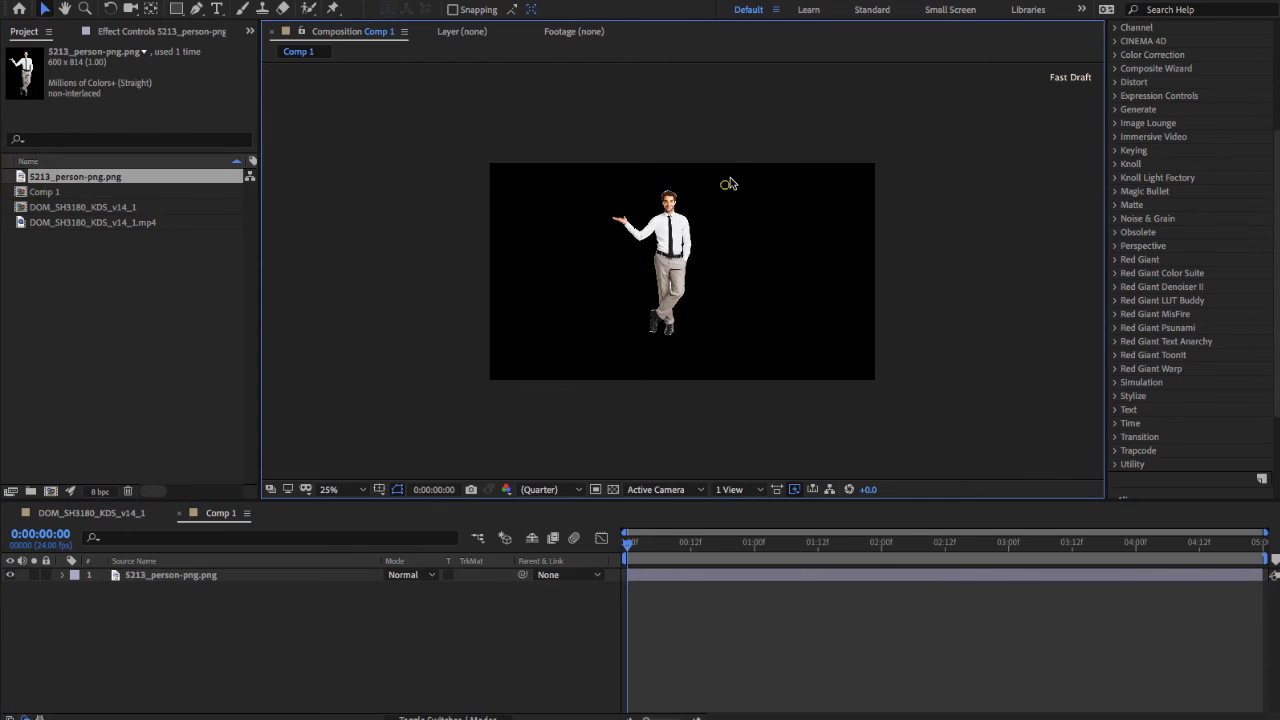
left_click(725, 186)
left_click_drag(735, 180, 762, 150)
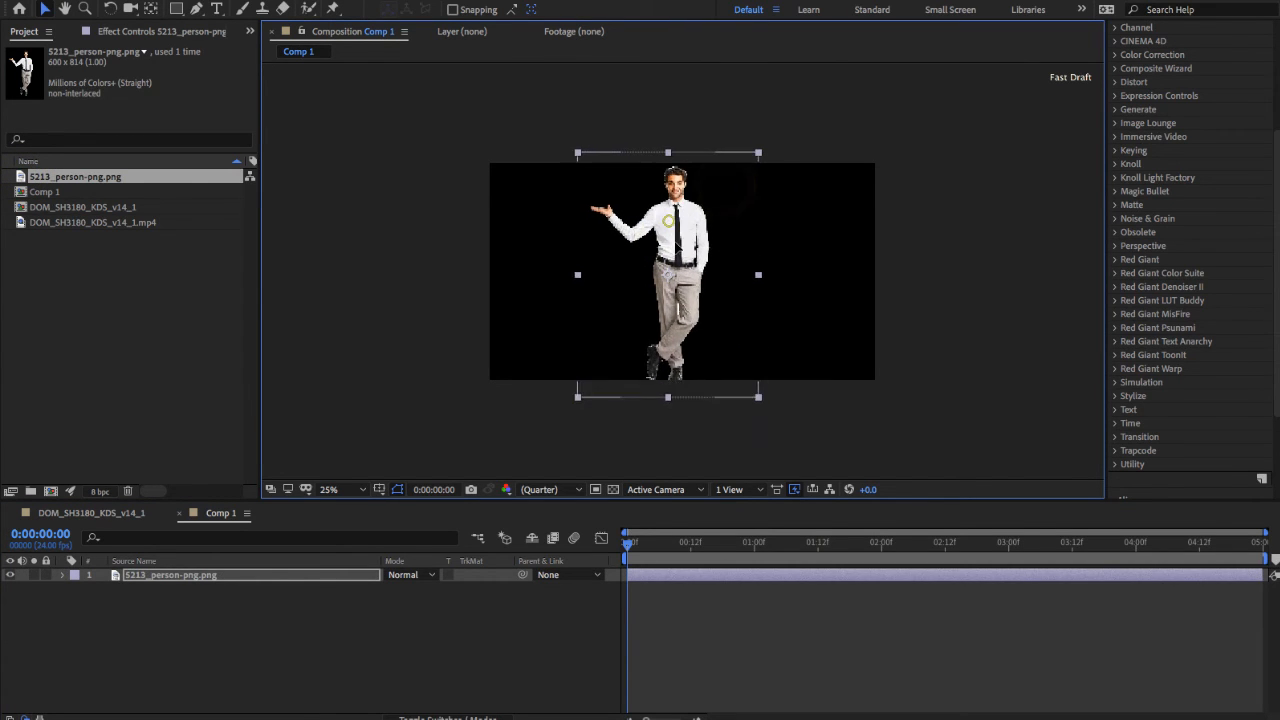
left_click(71, 271)
Nest Comp 1 in the DOM_SH3180_KDS_v14_1 composition, placing the person beside the clawed hand.
left_click(45, 191)
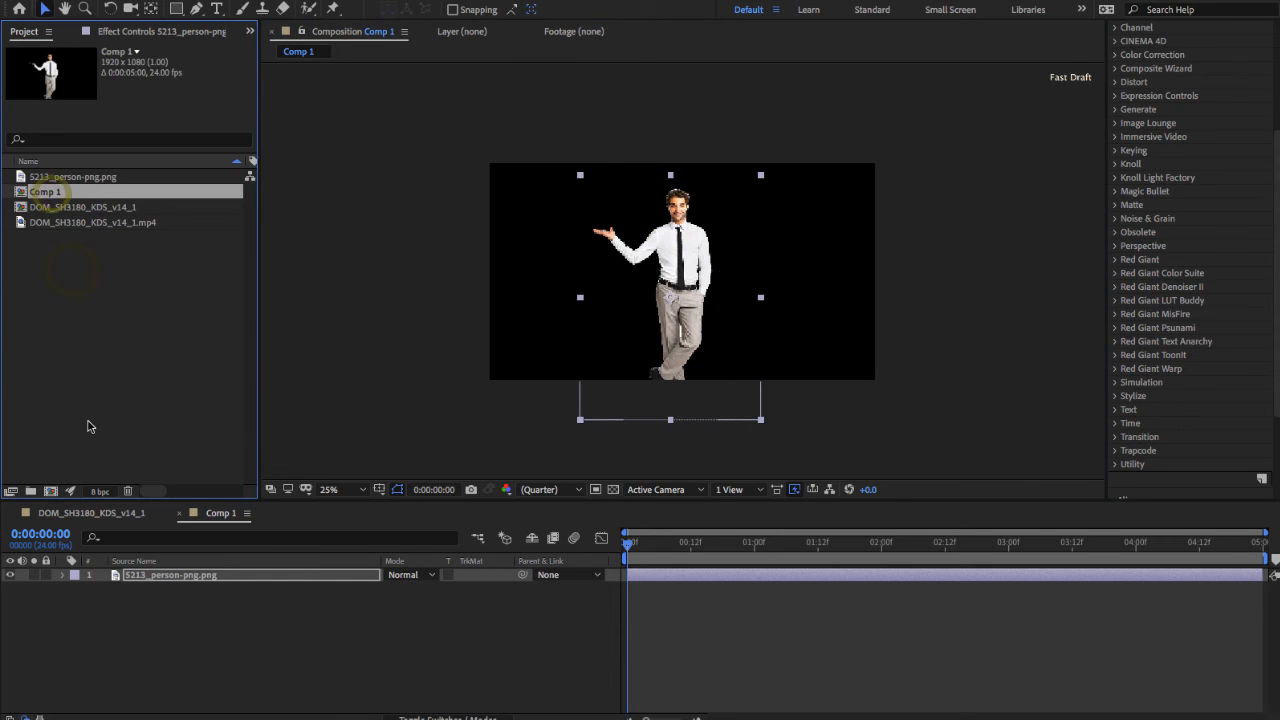
left_click(72, 222)
left_click(22, 207)
double_click(22, 207)
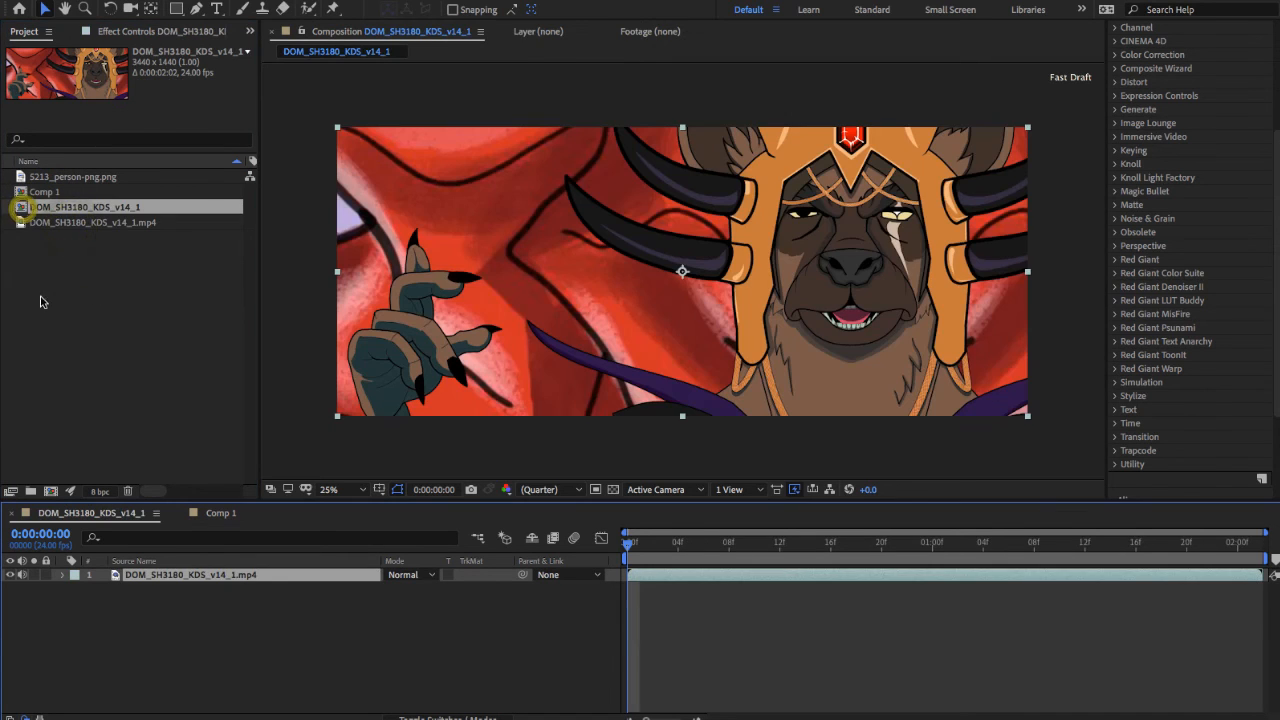
left_click_drag(45, 191, 529, 333)
Open the nested Comp 1 and switch between it and the DOM_SH3180_KDS_v14_1 composition to compare their contents.
double_click(529, 333)
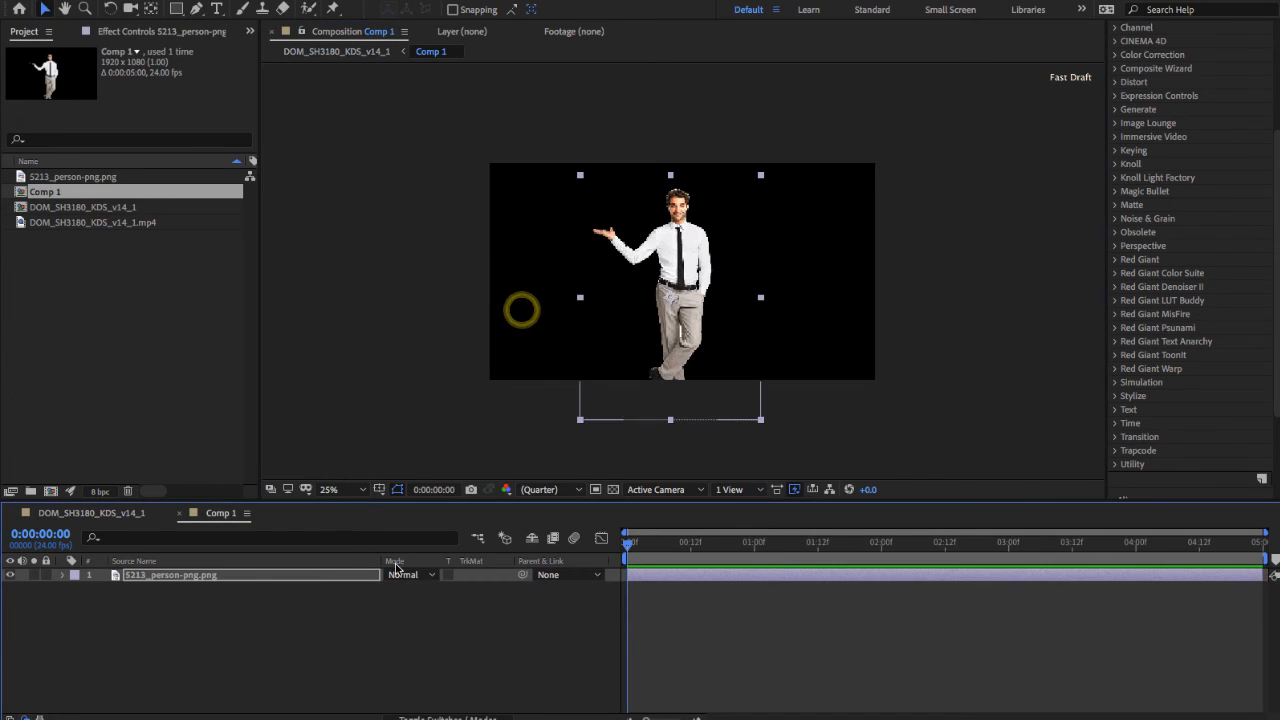
left_click(100, 513)
left_click(216, 513)
left_click(101, 514)
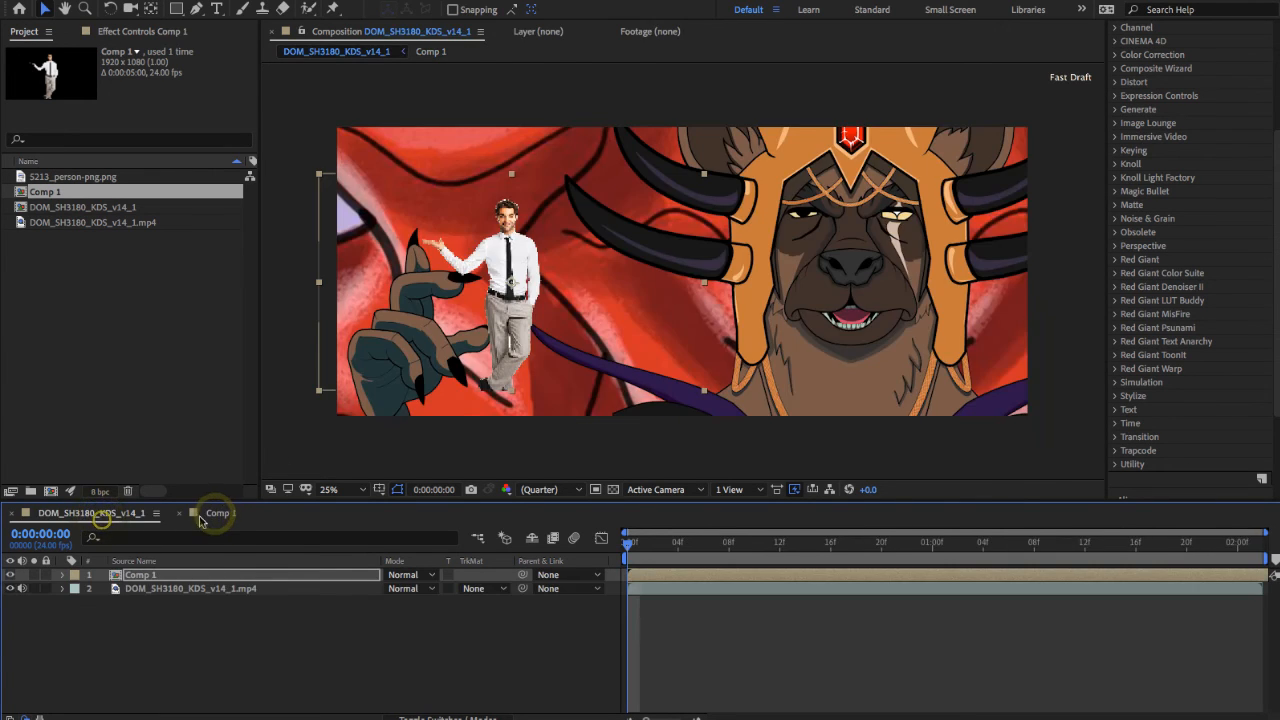
left_click(214, 513)
left_click(102, 514)
left_click(214, 513)
left_click(105, 516)
left_click(173, 344)
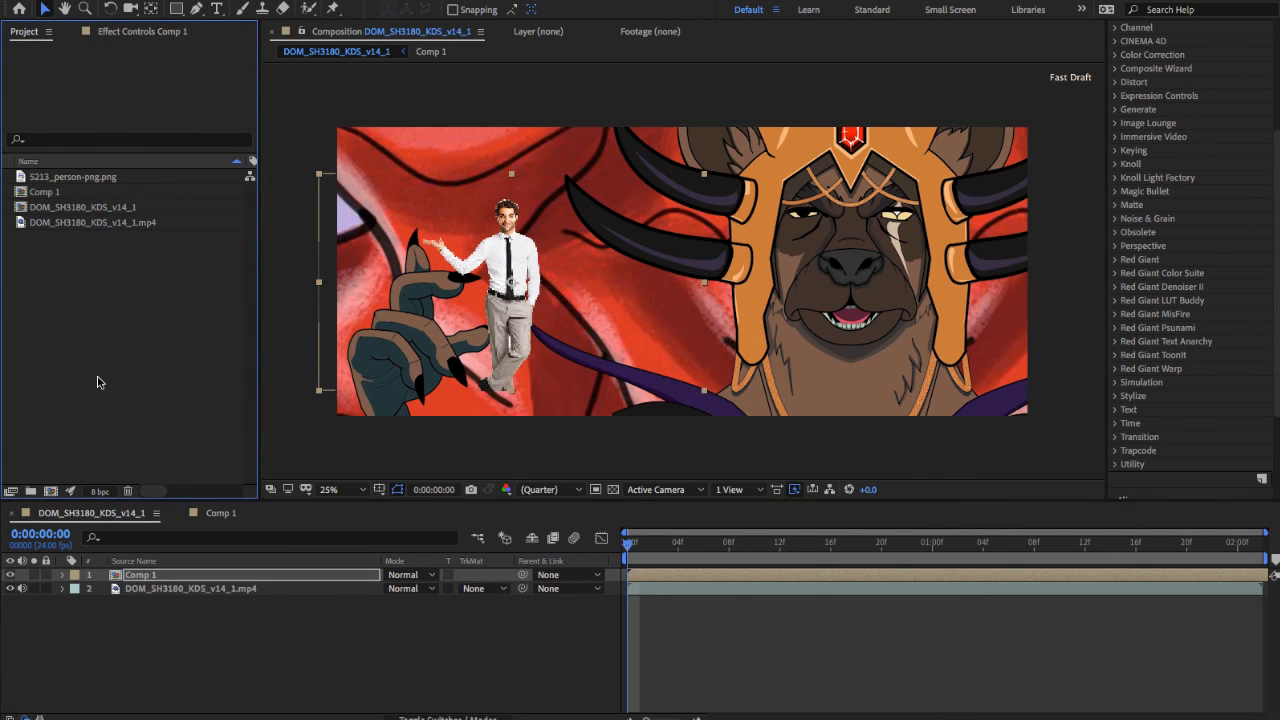
left_click(177, 0)
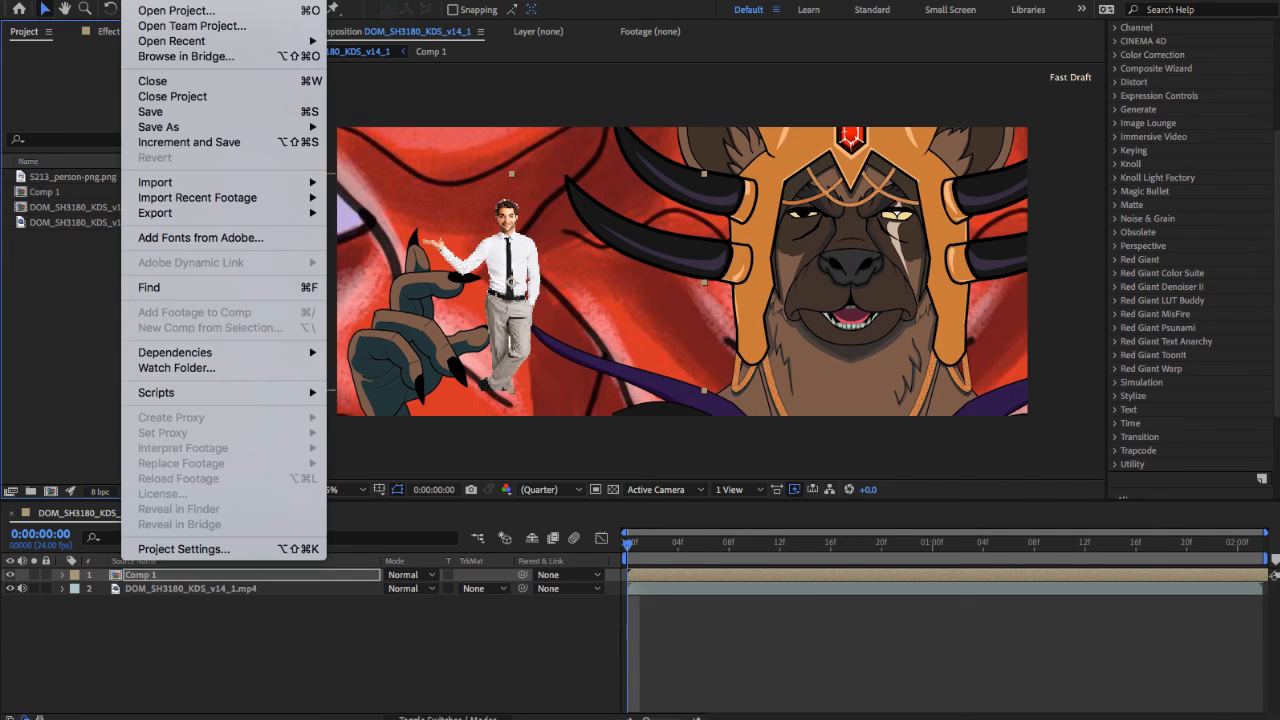
left_click(193, 114)
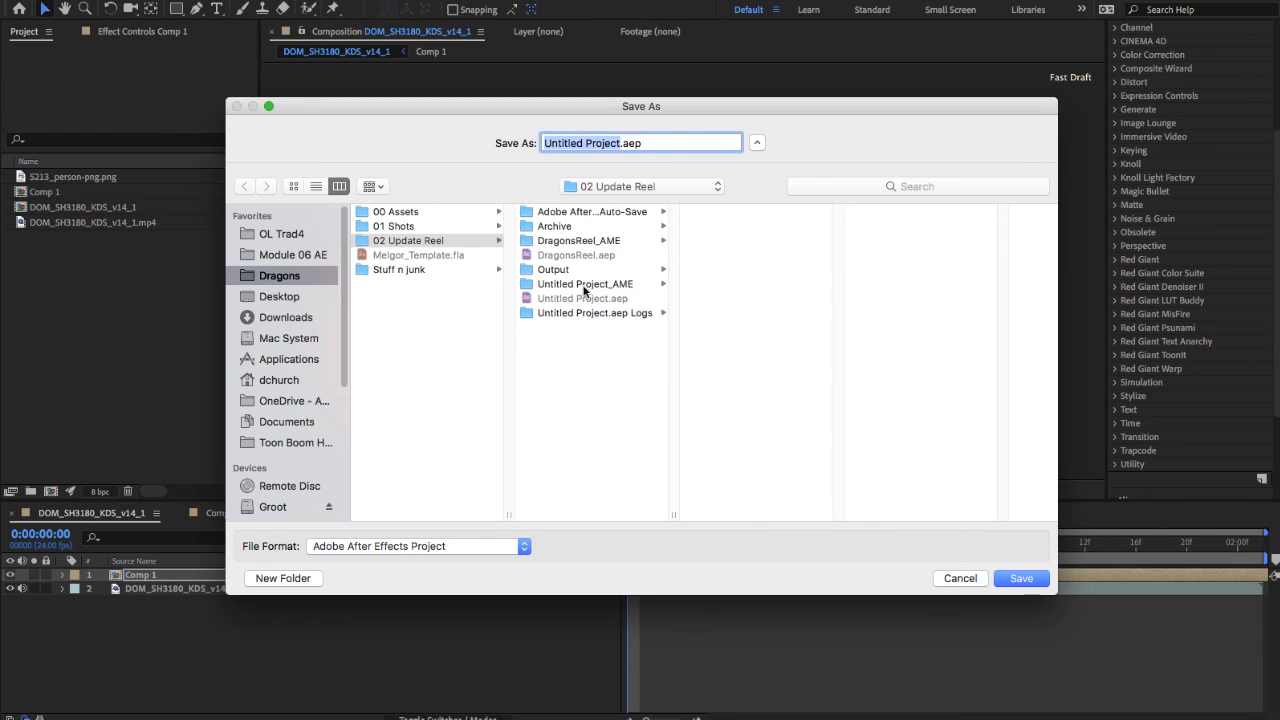
left_click(284, 296)
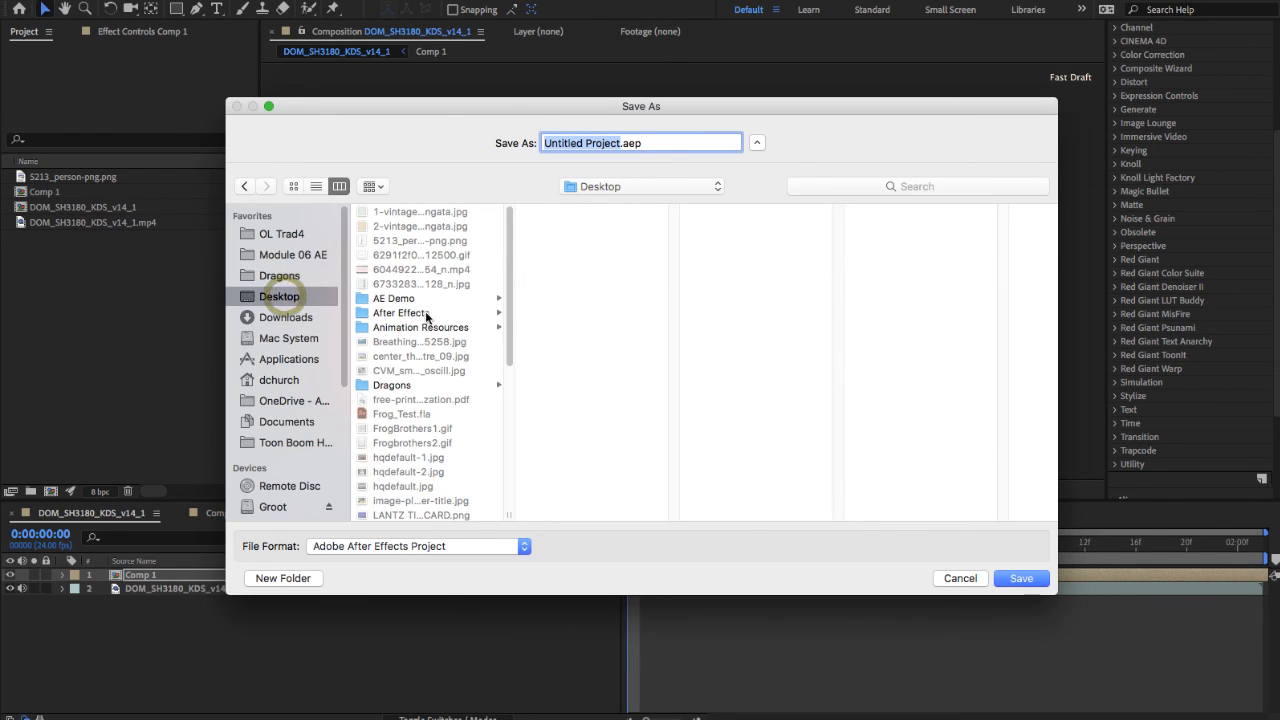
left_click(415, 312)
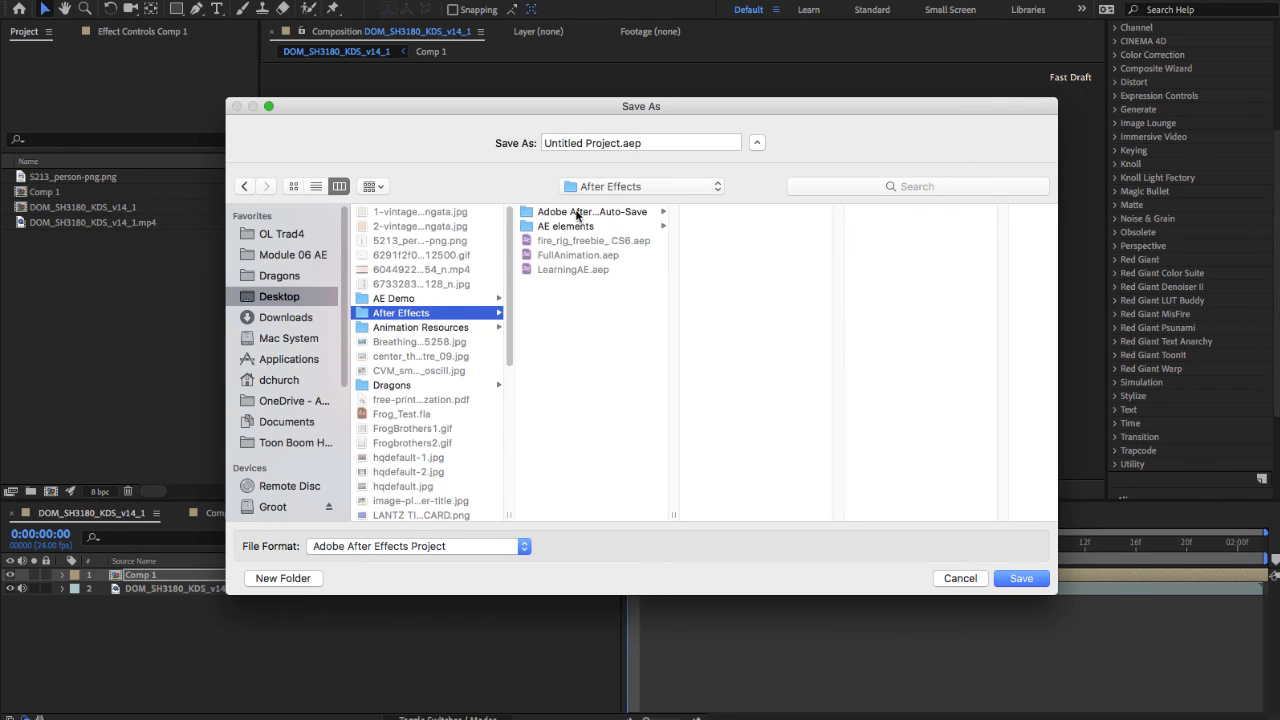
left_click(941, 585)
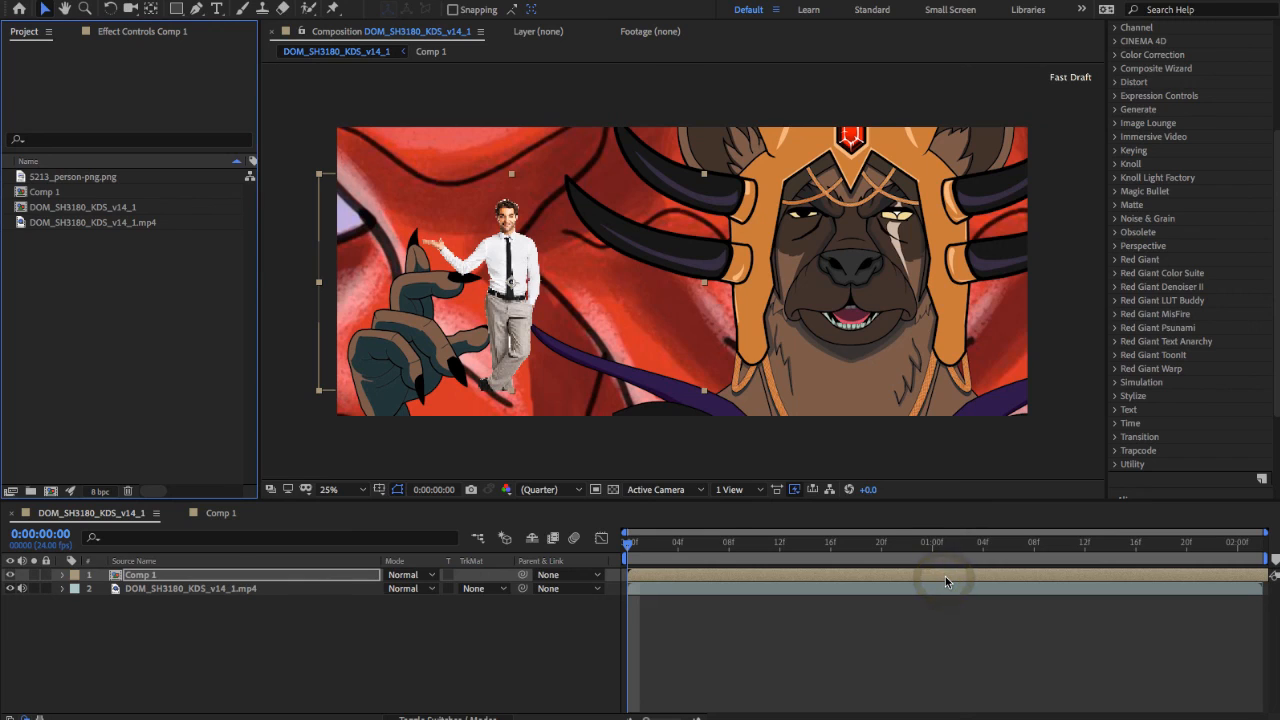